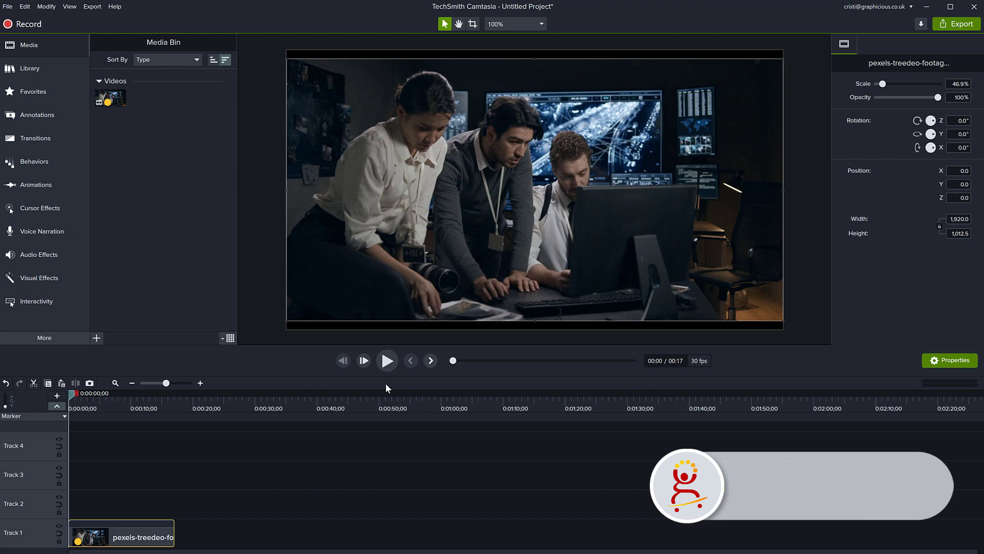
Preview a few seconds of the office clip, then pick the Blur tile from Blur & Highlight annotations.
left_click(388, 361)
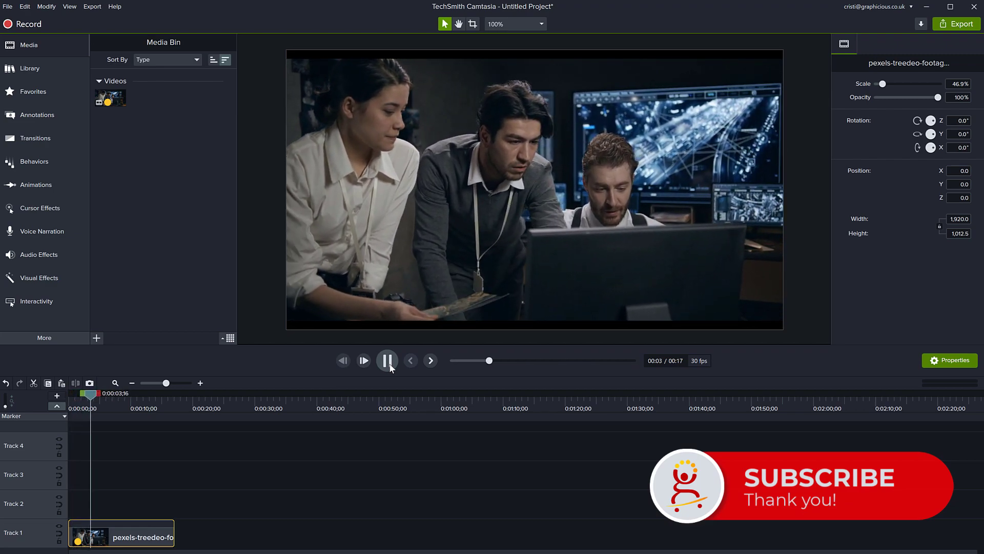
left_click(389, 363)
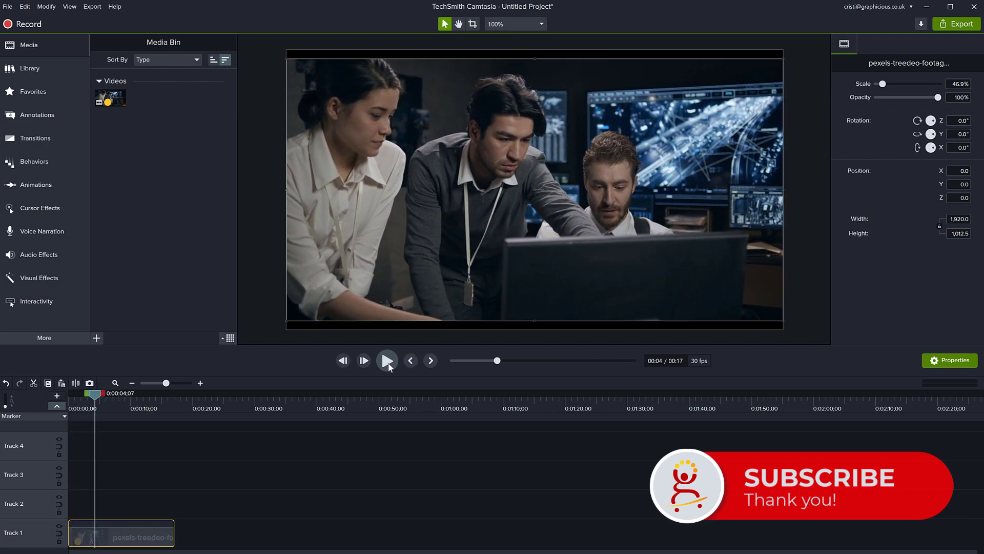
left_click(52, 119)
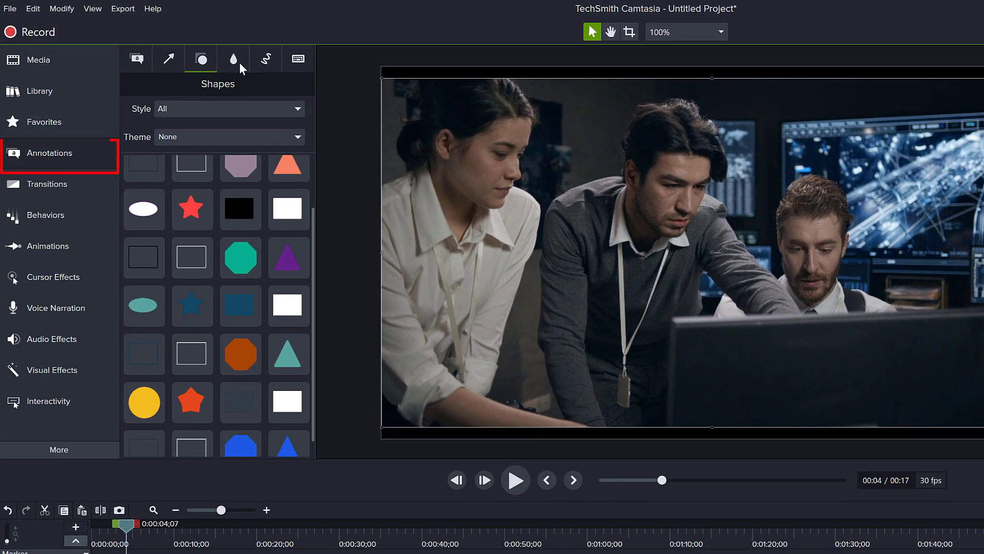
left_click(219, 57)
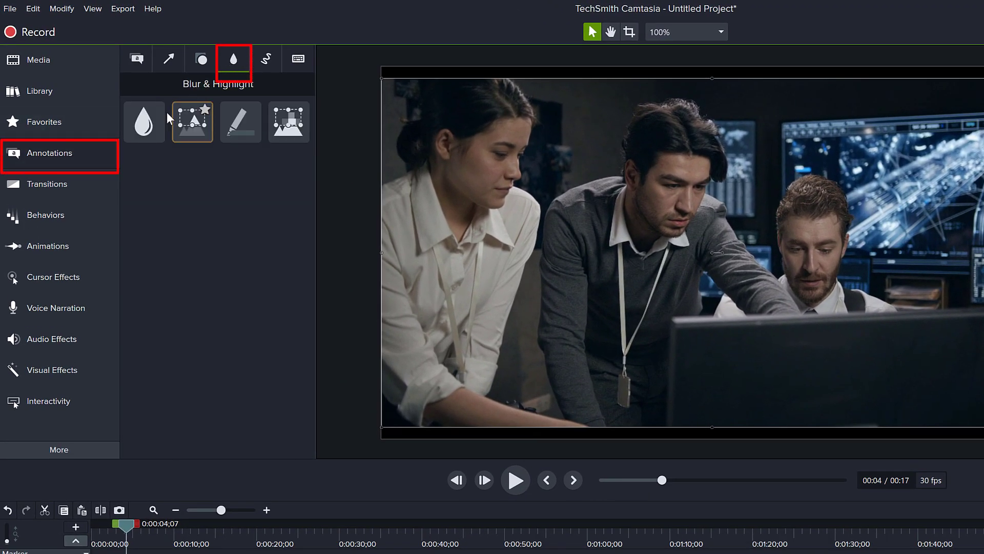
left_click(145, 126)
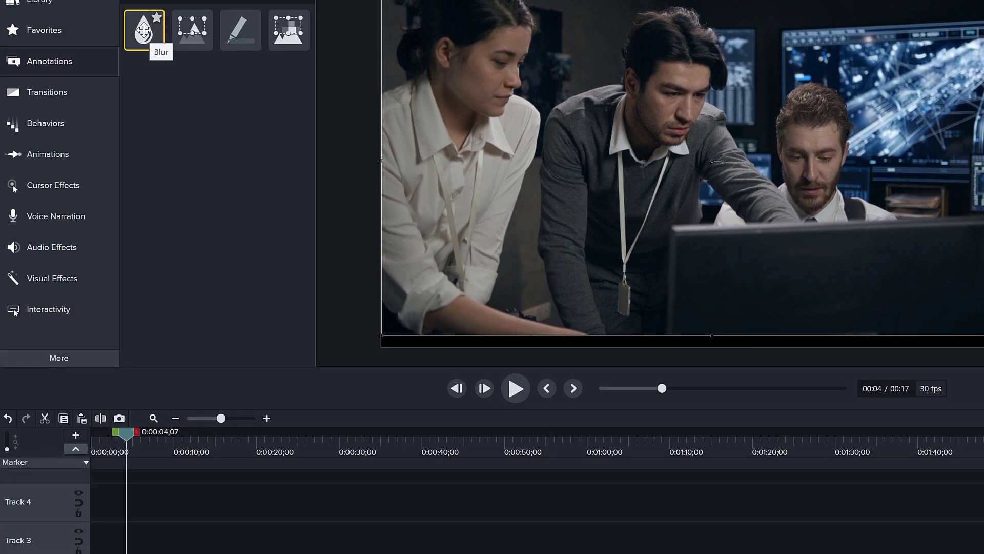
Place the Blur annotation on Track 2 at 0:00 and extend it to the footage's end.
left_click_drag(148, 128, 178, 538)
left_click_drag(178, 354, 89, 496)
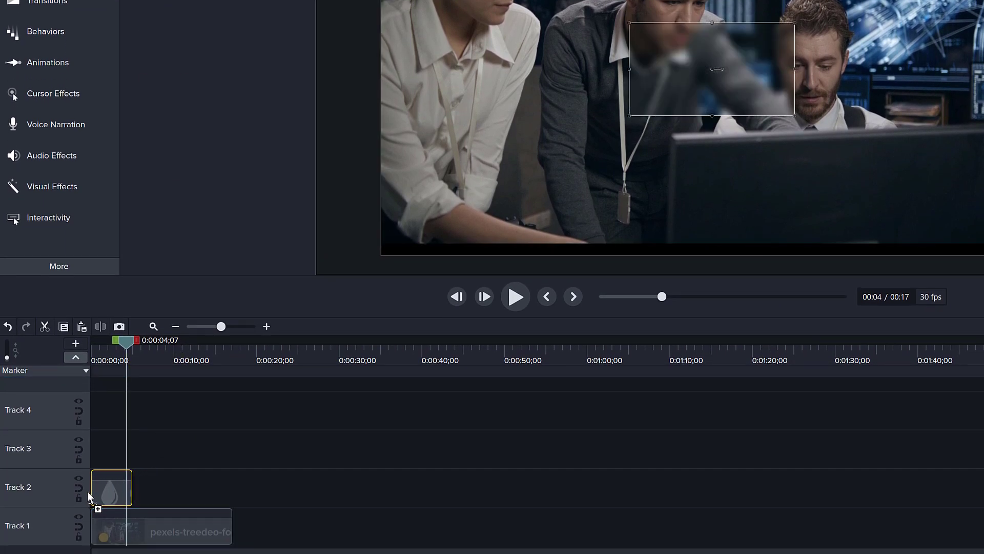
left_click_drag(132, 494, 232, 494)
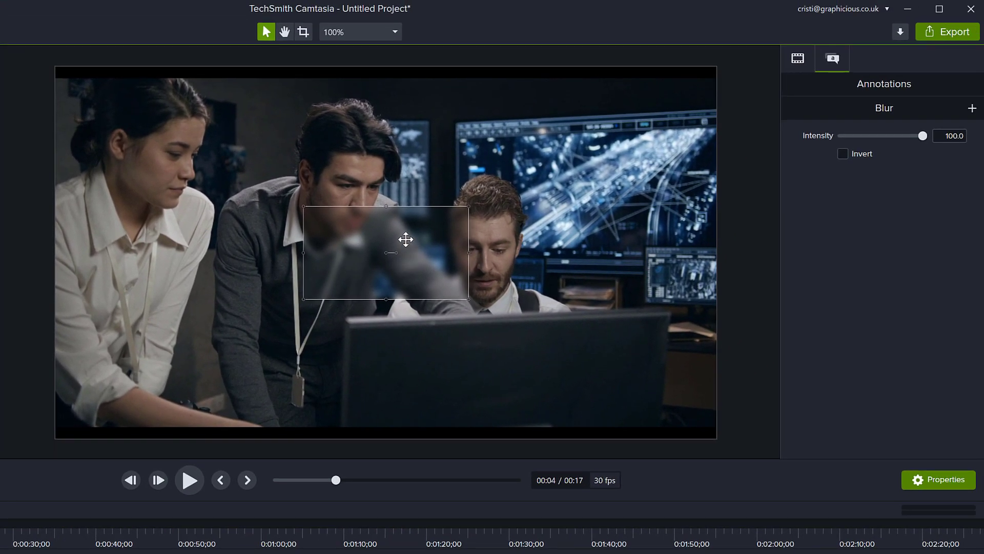
Move and narrow the blur box over the bearded man's face, then scrub to check coverage.
mouse_move(352, 192)
left_mouse_down()
mouse_move(399, 266)
mouse_move(337, 248)
mouse_move(460, 235)
left_mouse_up()
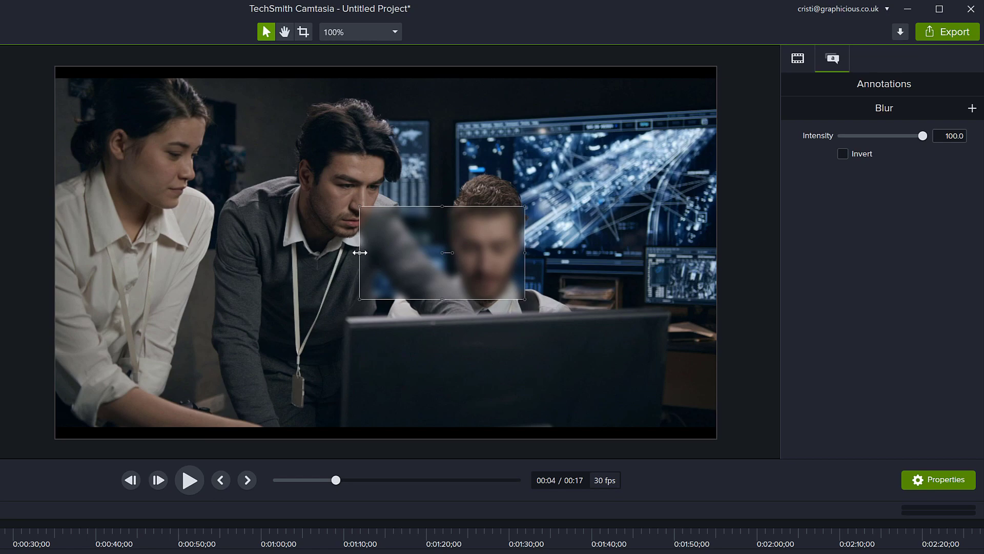
left_click_drag(360, 252, 439, 259)
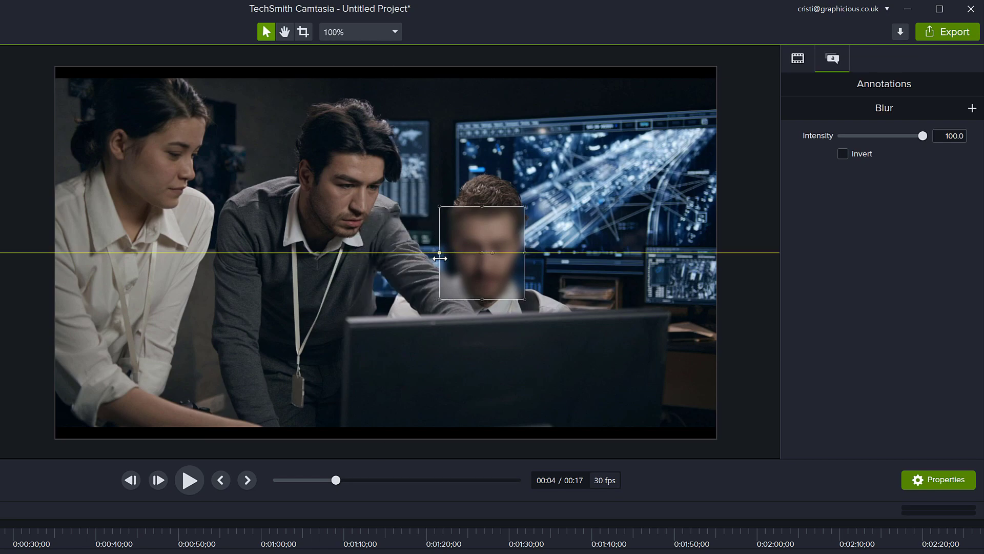
left_click(523, 253)
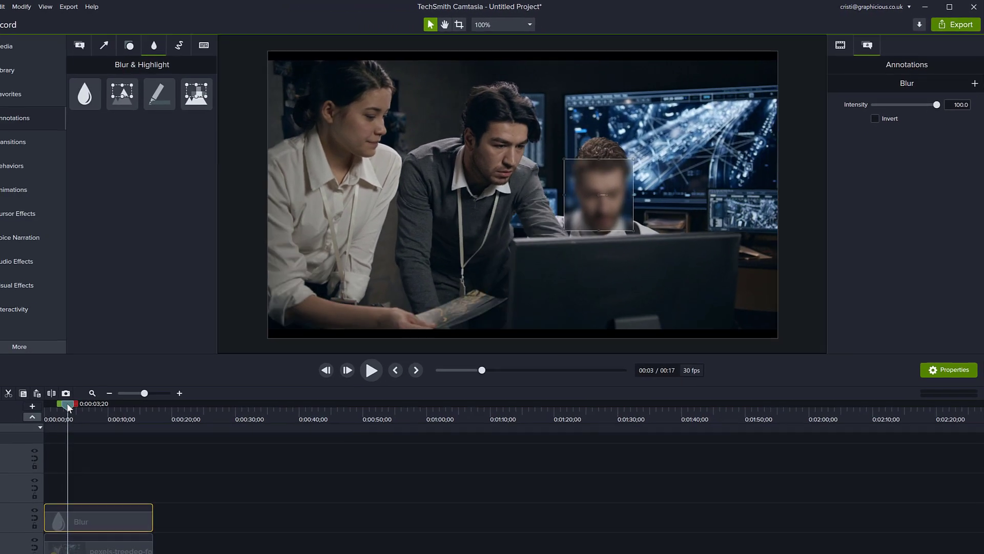
left_click_drag(68, 408, 102, 396)
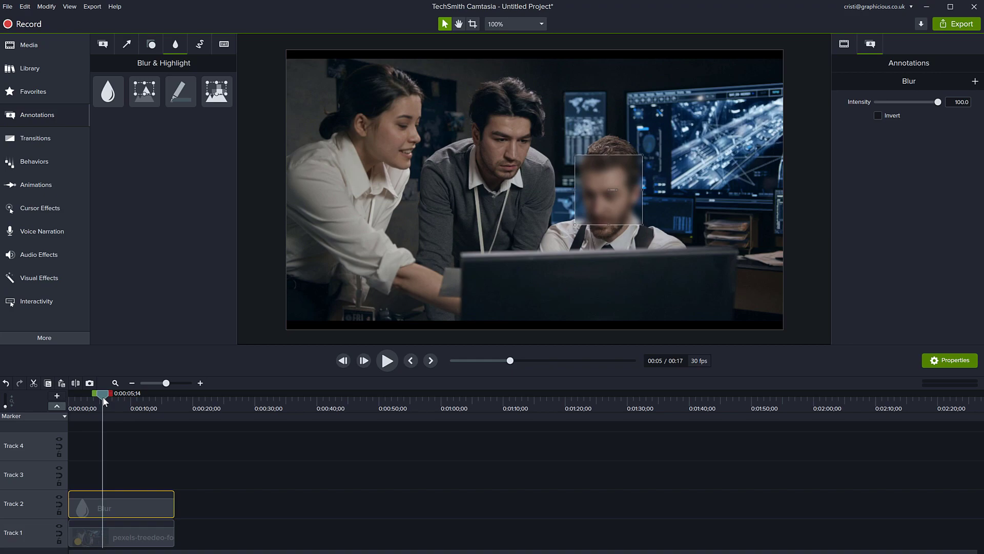
mouse_move(102, 396)
left_mouse_down()
mouse_move(77, 400)
mouse_move(140, 411)
mouse_move(112, 407)
left_mouse_up()
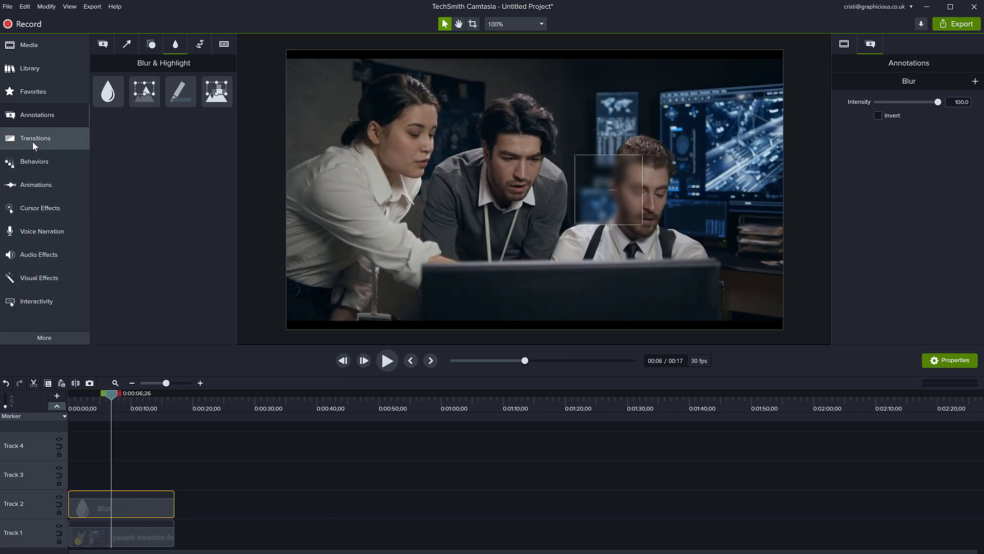
Apply the Custom animation preset to the Blur clip on Track 2.
left_click(36, 185)
left_click(181, 44)
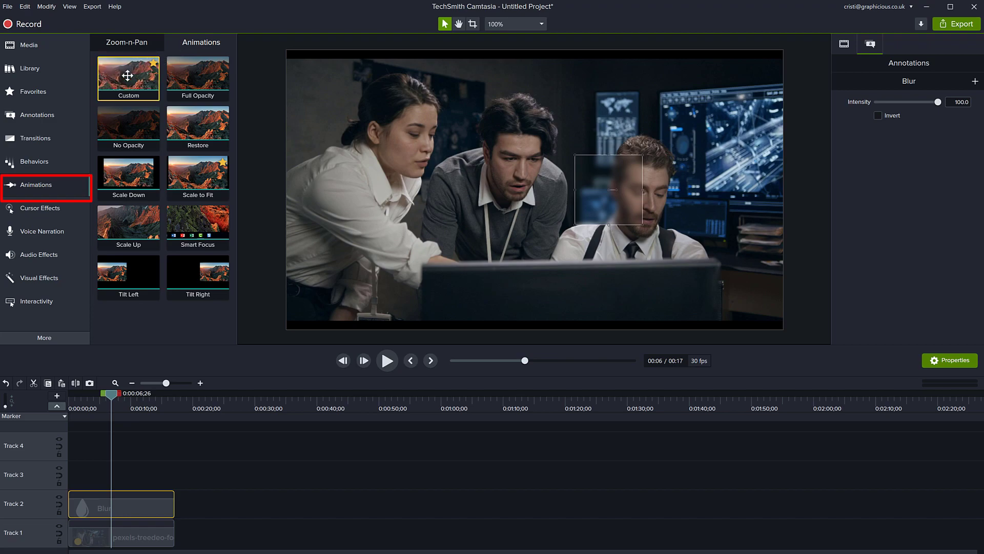
left_click_drag(128, 73, 122, 509)
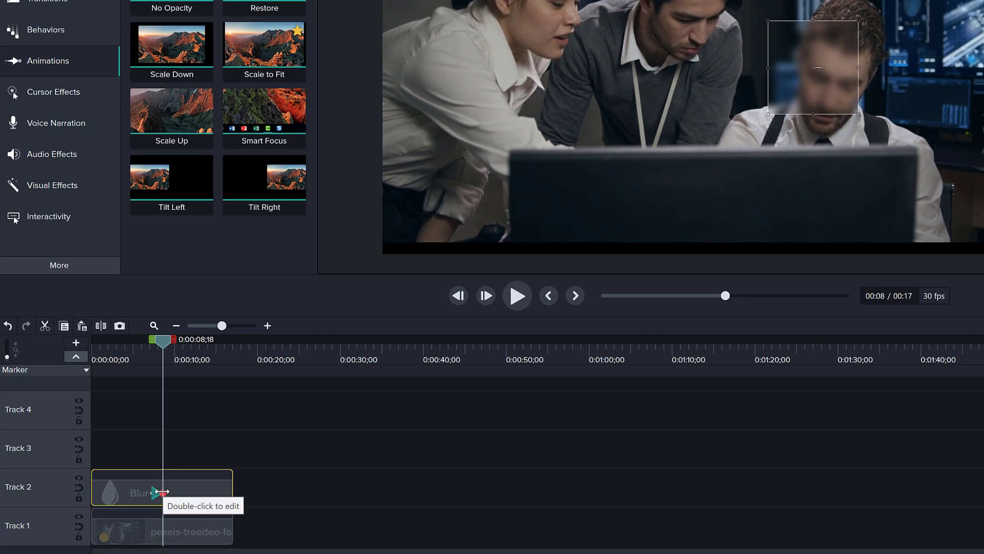
Stretch the animation across the whole clip and fit the blur over the face at the end.
left_click_drag(121, 508, 225, 493)
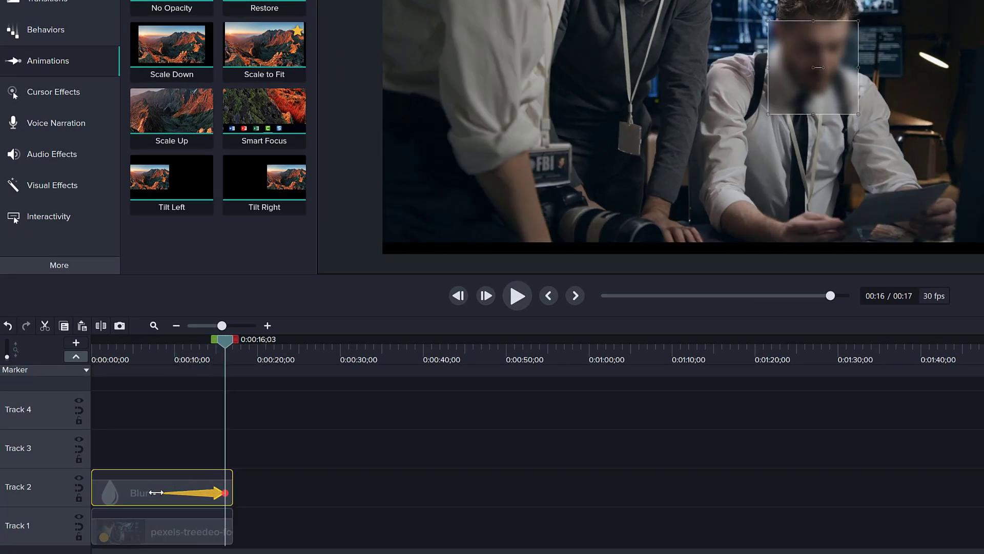
left_click_drag(155, 492, 98, 491)
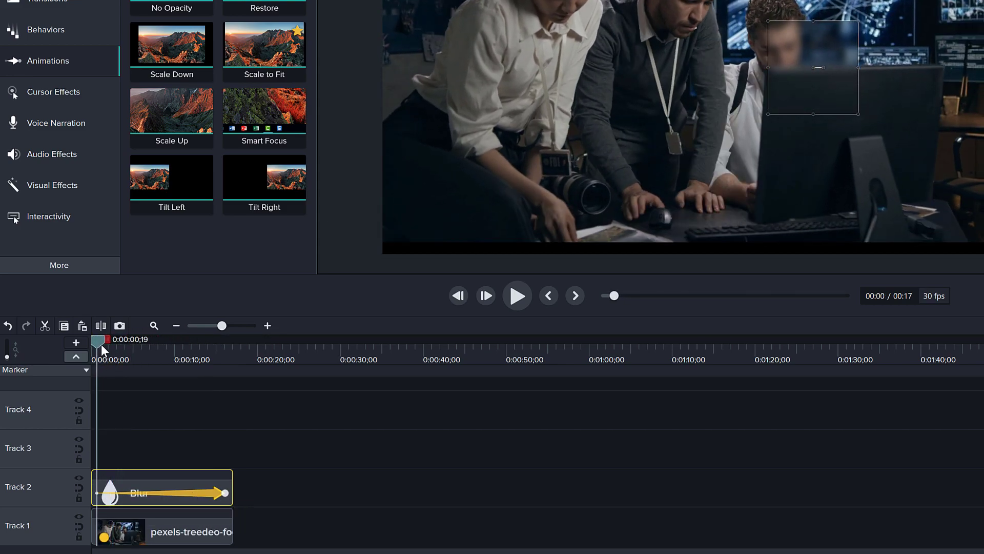
left_click_drag(101, 344, 225, 343)
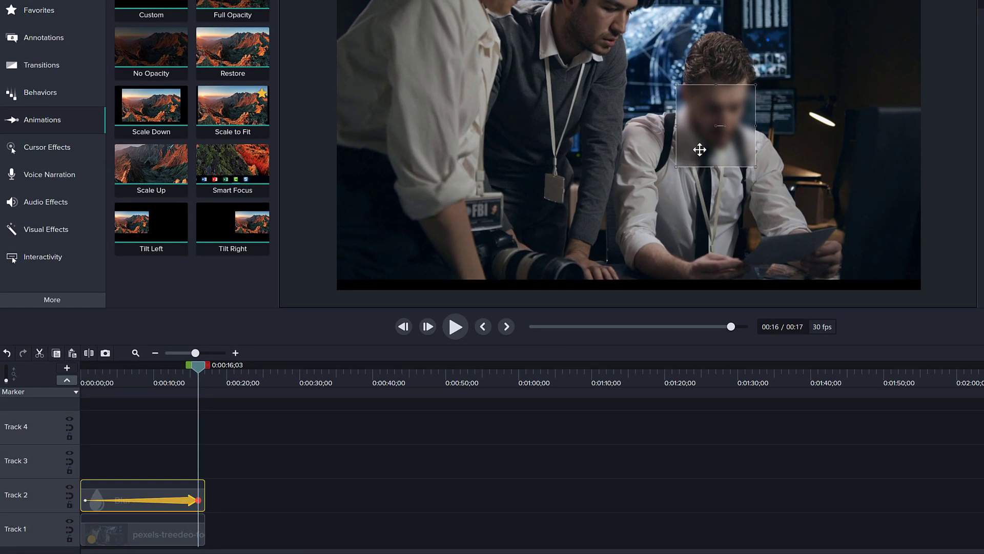
left_click_drag(698, 149, 705, 134)
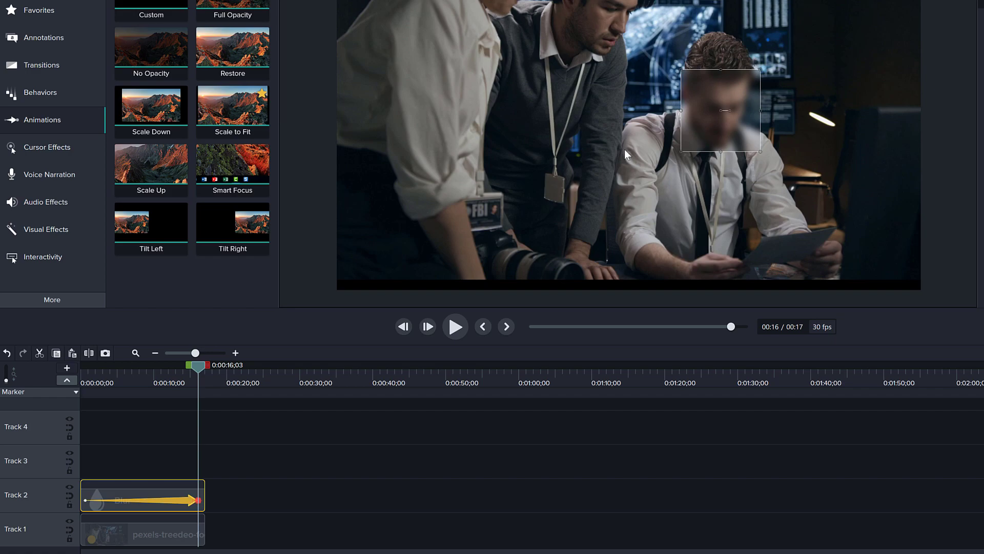
At the clip start, move the blur box onto the man's face and shrink it to fit.
left_click_drag(197, 364, 86, 366)
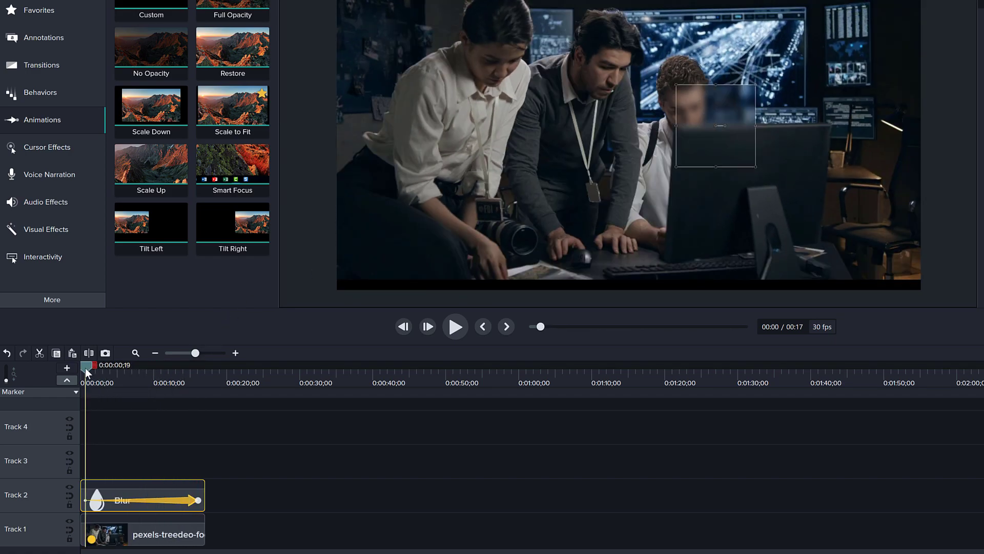
left_click_drag(691, 129, 672, 116)
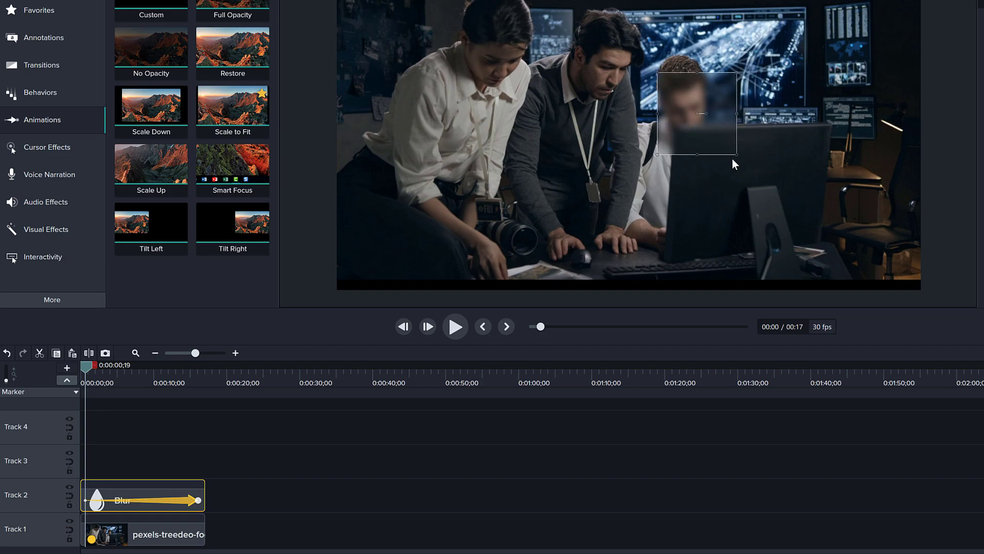
left_click_drag(735, 155, 711, 139)
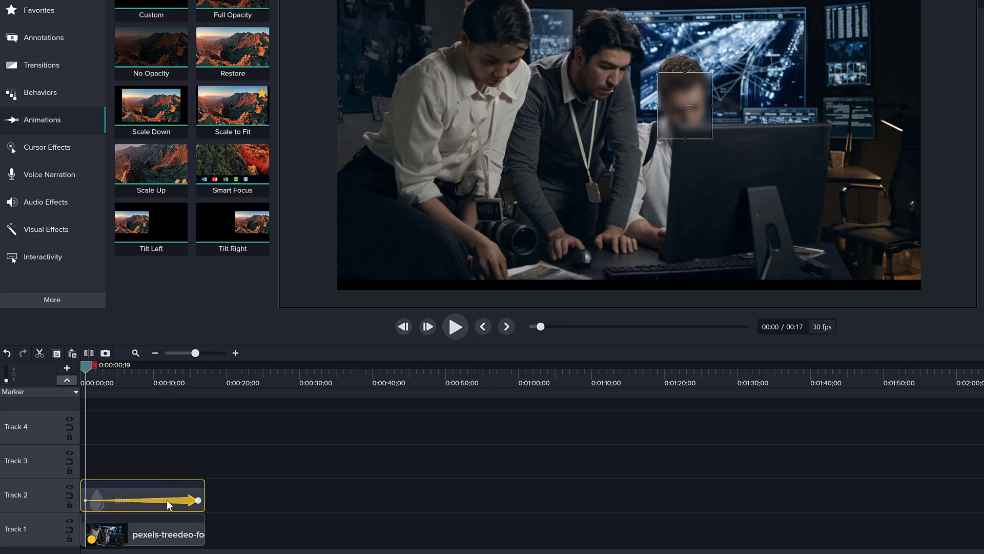
Set the blur animation's easing to Linear.
right_click(167, 501)
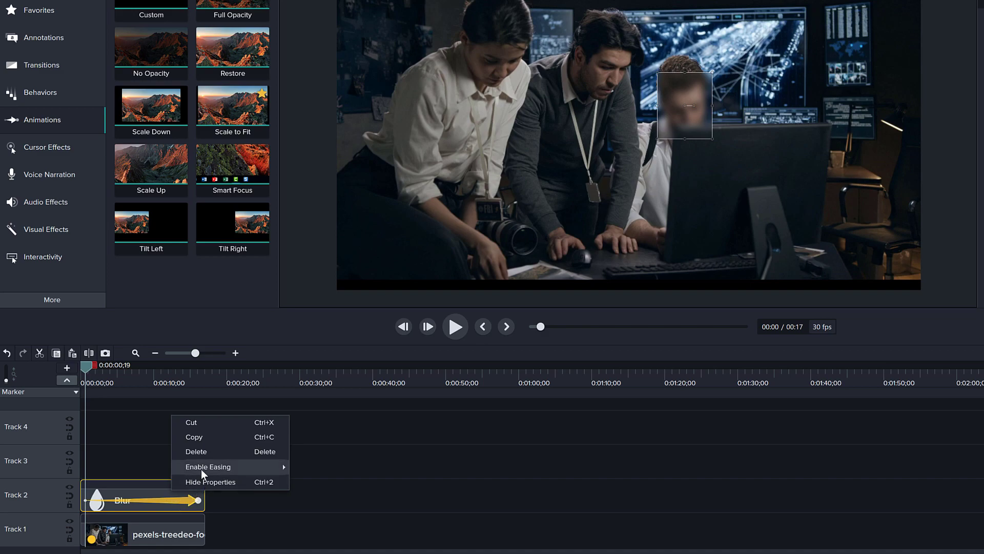
mouse_move(223, 467)
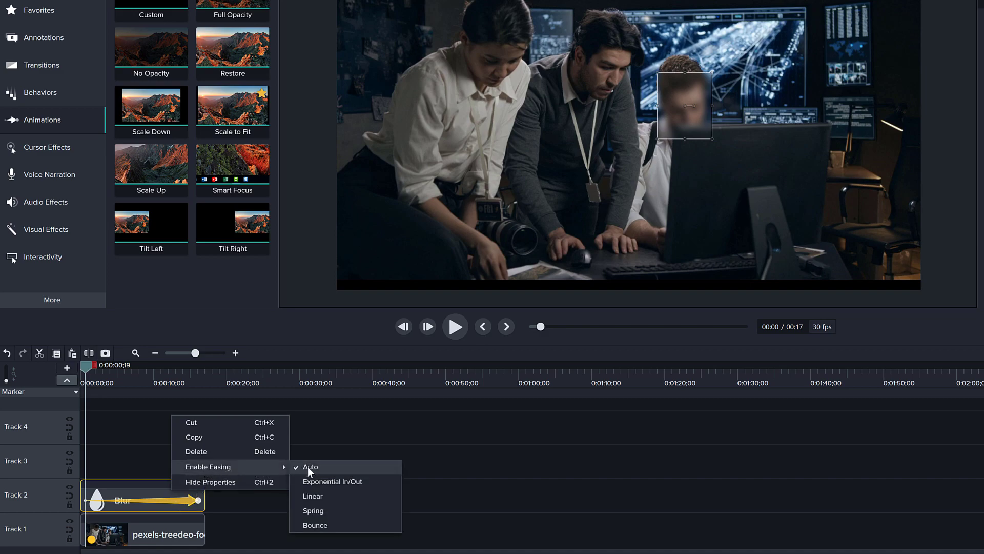
left_click(313, 494)
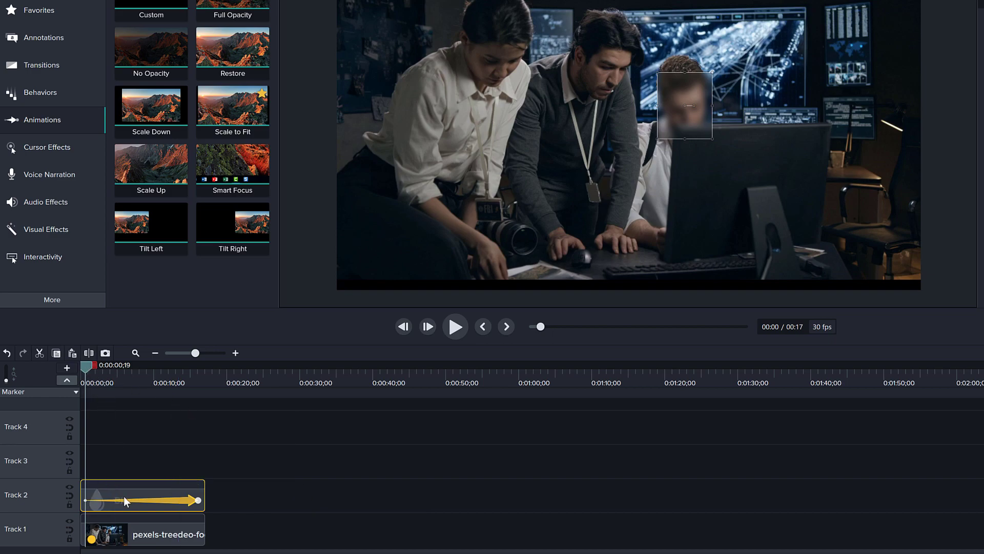
Scrub forward and re-center the blur on the seated man's face, adding the first keyframes.
left_click_drag(88, 364, 101, 365)
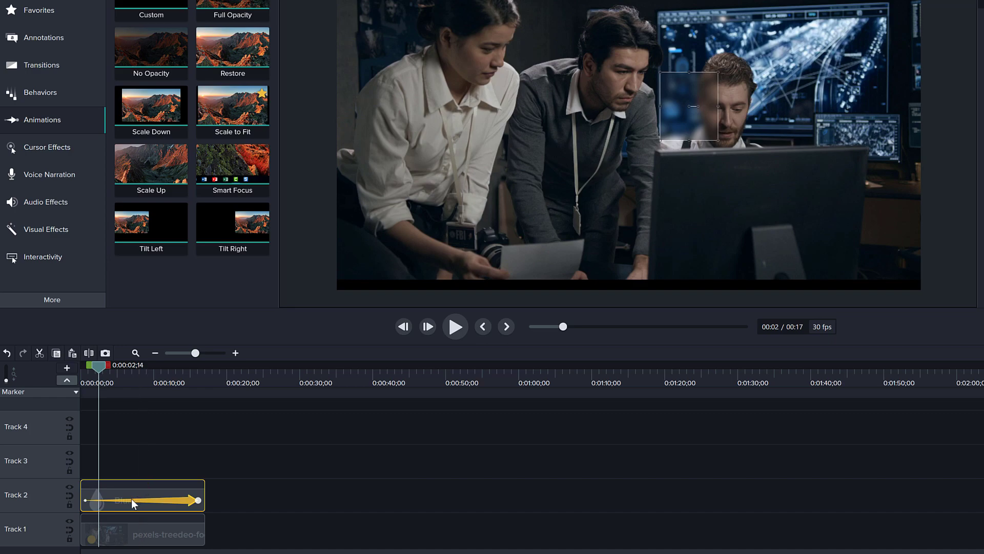
scroll(128, 499, "up", 5, "ctrl")
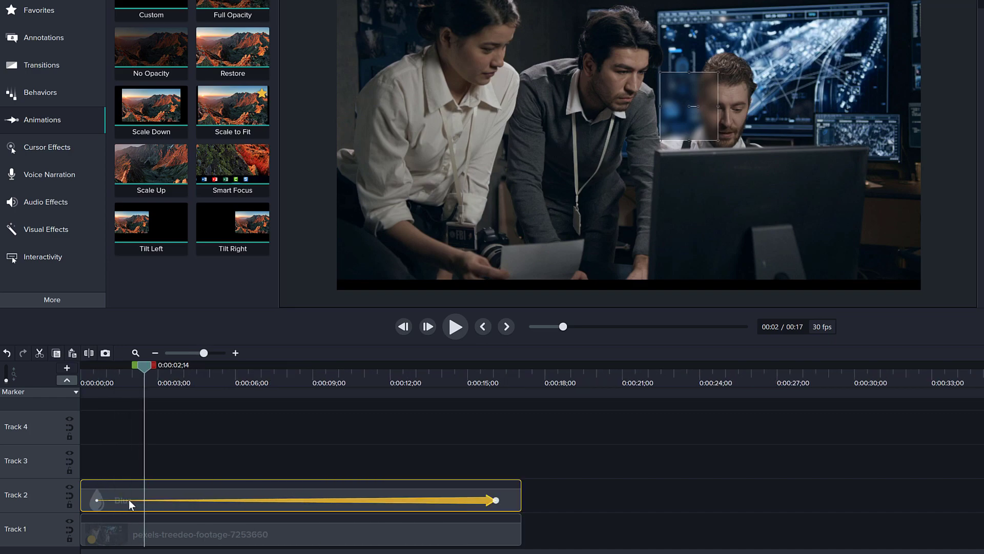
scroll(128, 499, "up", 1, "ctrl")
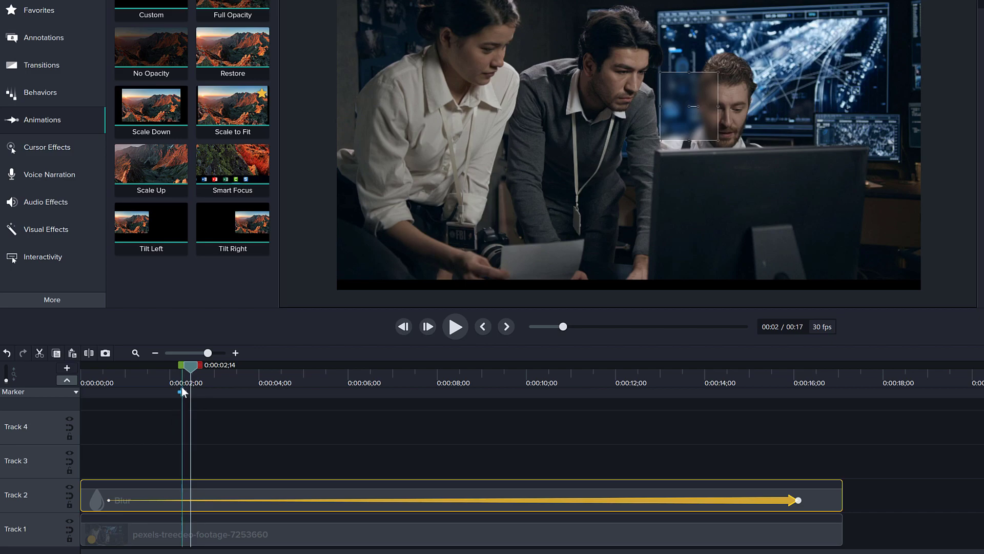
mouse_move(190, 368)
left_mouse_down()
mouse_move(390, 389)
mouse_move(230, 374)
left_mouse_up()
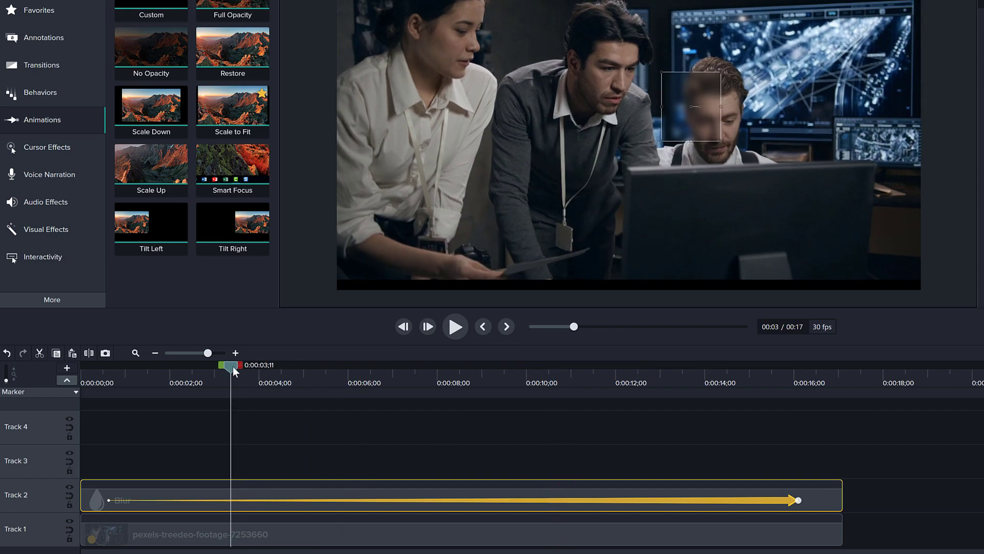
left_click_drag(233, 366, 306, 373)
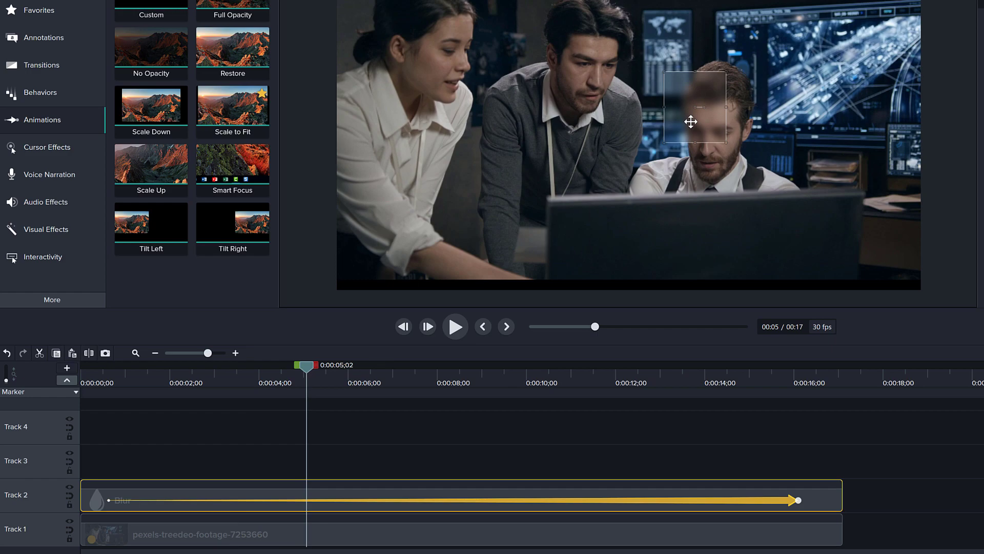
left_click_drag(692, 121, 703, 159)
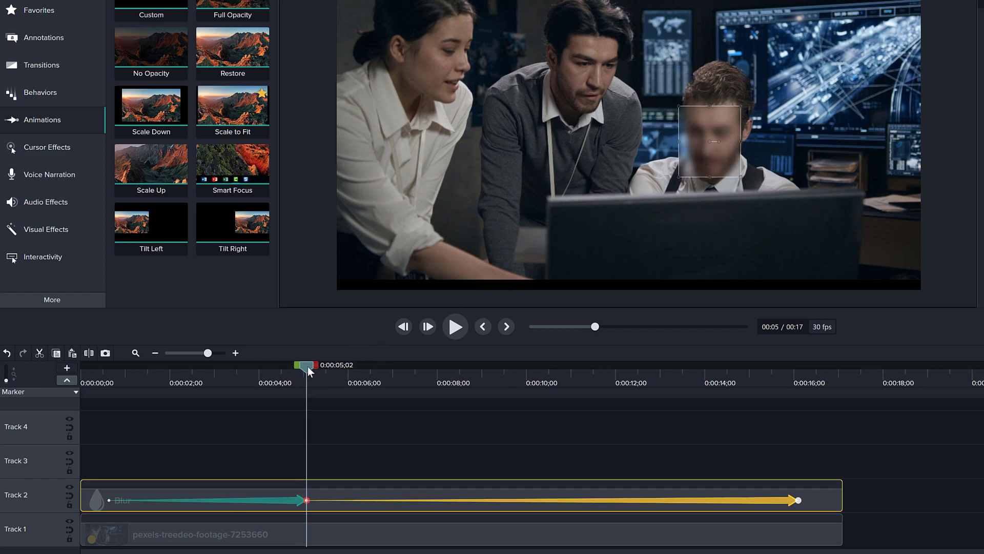
mouse_move(307, 366)
left_mouse_down()
mouse_move(356, 369)
mouse_move(207, 369)
left_mouse_up()
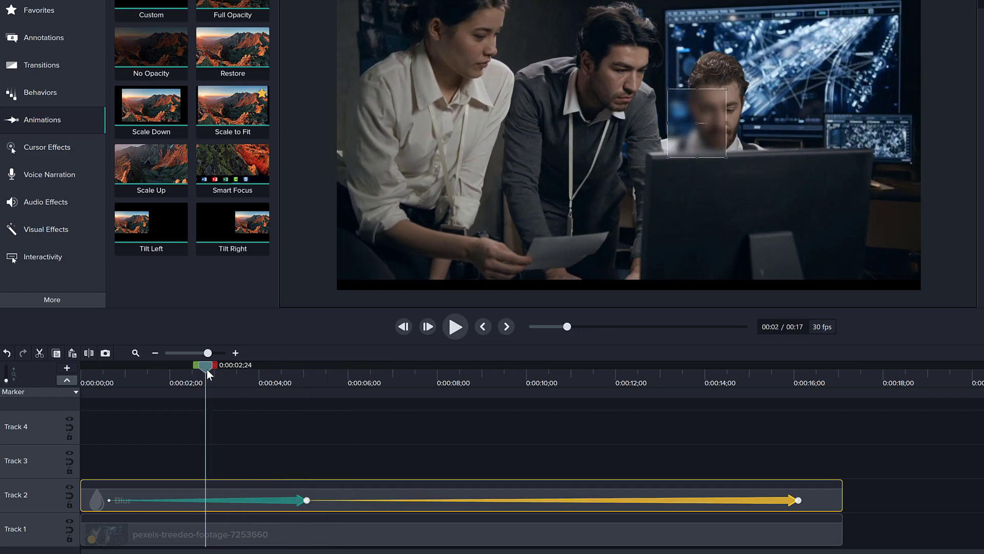
left_click_drag(698, 126, 717, 114)
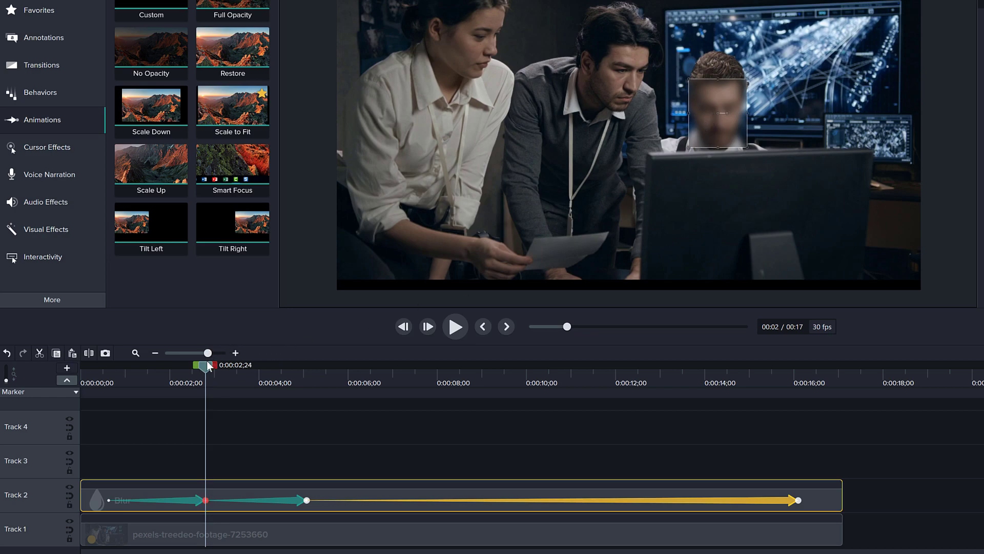
Add blur keyframes on the face at about nine, eleven and twelve seconds.
left_click_drag(215, 364, 400, 376)
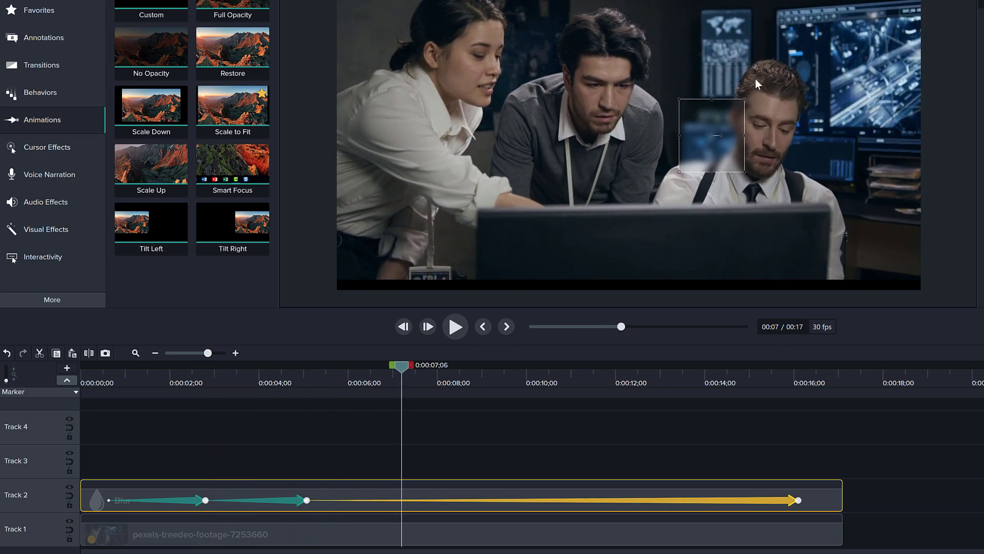
left_click_drag(704, 154, 758, 155)
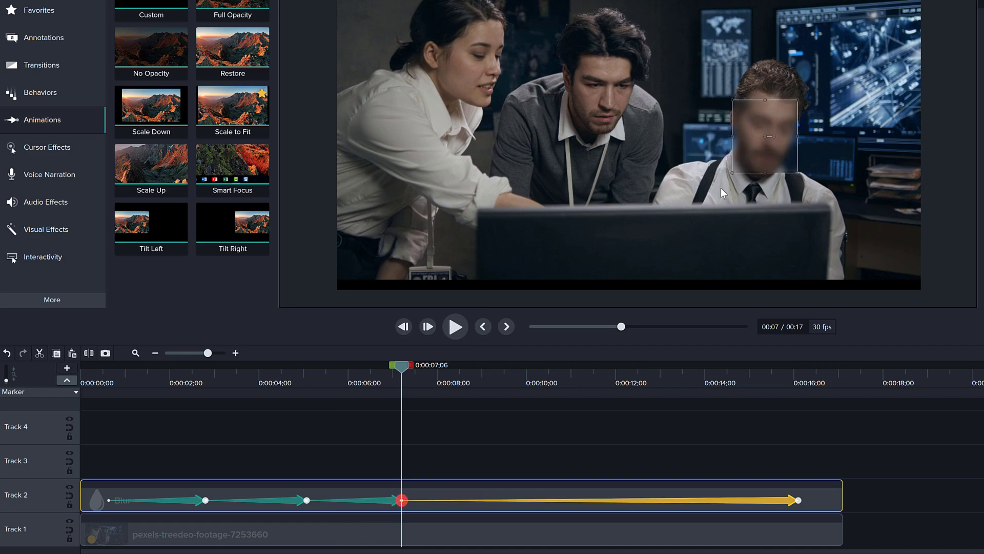
left_click_drag(405, 370, 502, 376)
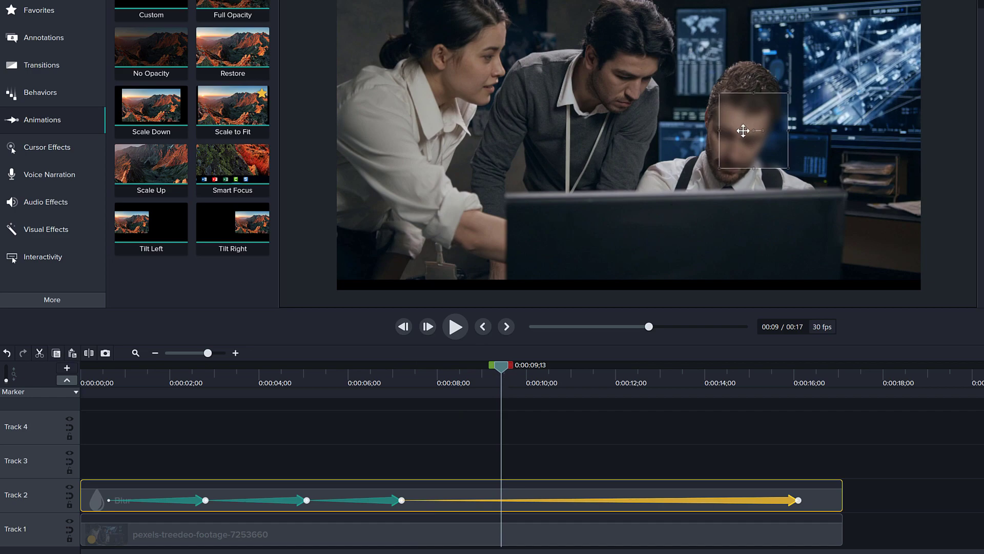
left_click_drag(745, 128, 728, 144)
left_click_drag(504, 366, 592, 368)
left_click_drag(732, 136, 742, 127)
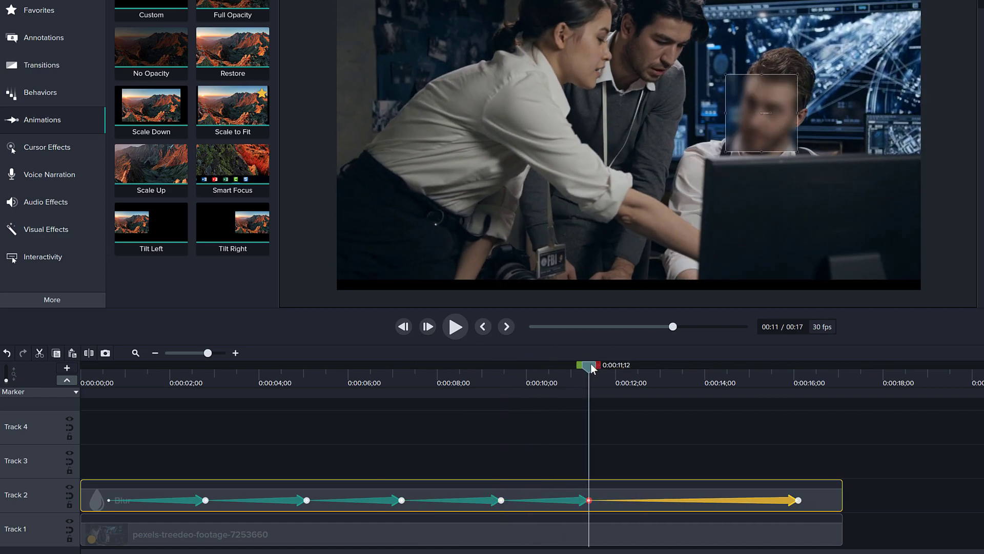
left_click_drag(591, 363, 687, 378)
left_click_drag(743, 111, 807, 140)
mouse_move(684, 367)
left_mouse_down()
mouse_move(611, 369)
mouse_move(736, 380)
mouse_move(739, 367)
left_mouse_up()
Realign the blur on the face at about fifteen, twelve, ten and eight seconds.
left_click_drag(754, 146, 748, 155)
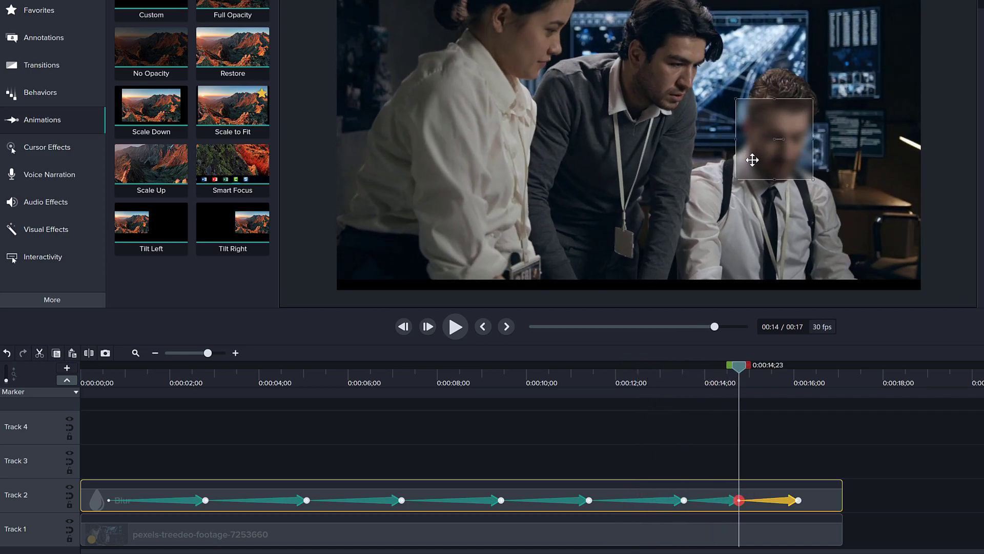
left_click_drag(740, 367, 636, 371)
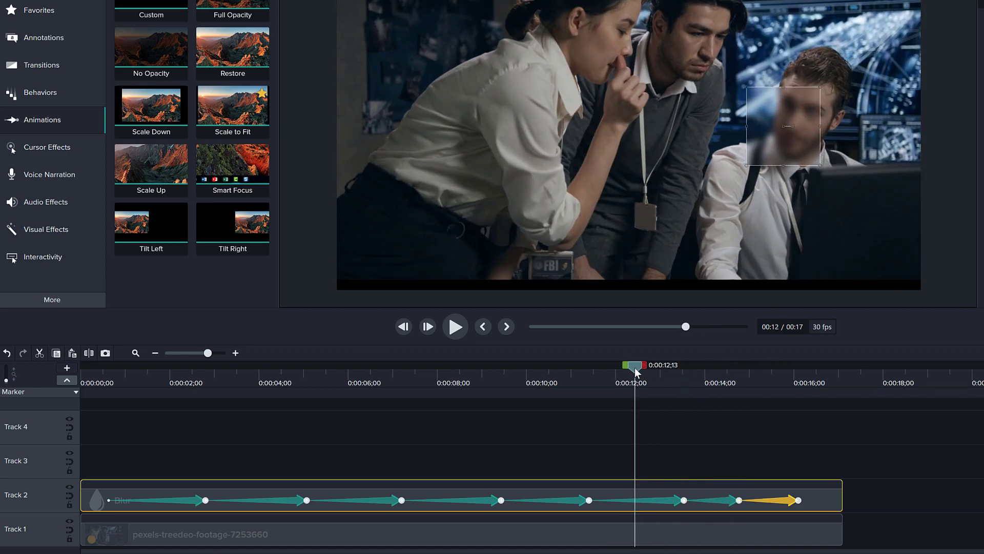
left_click_drag(757, 163, 775, 155)
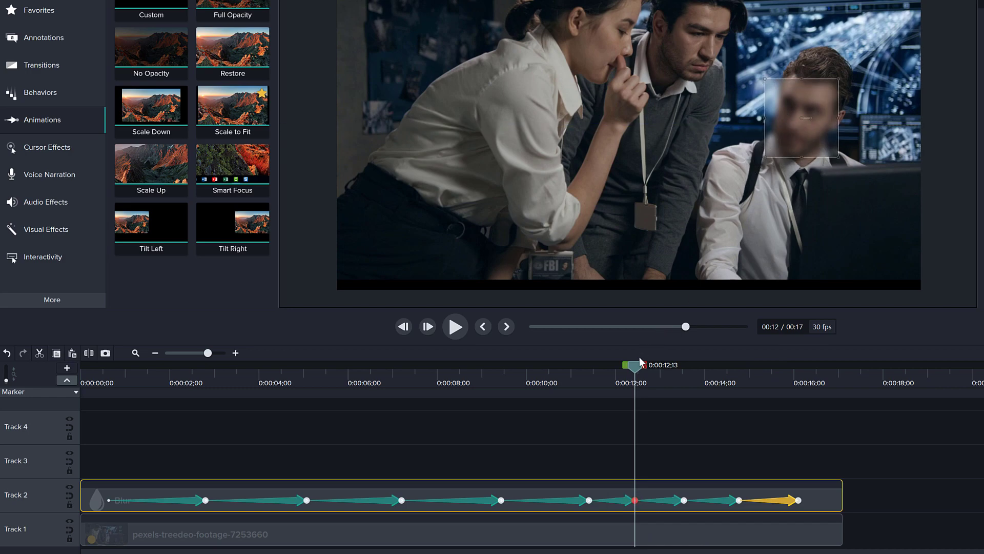
left_click_drag(640, 360, 545, 371)
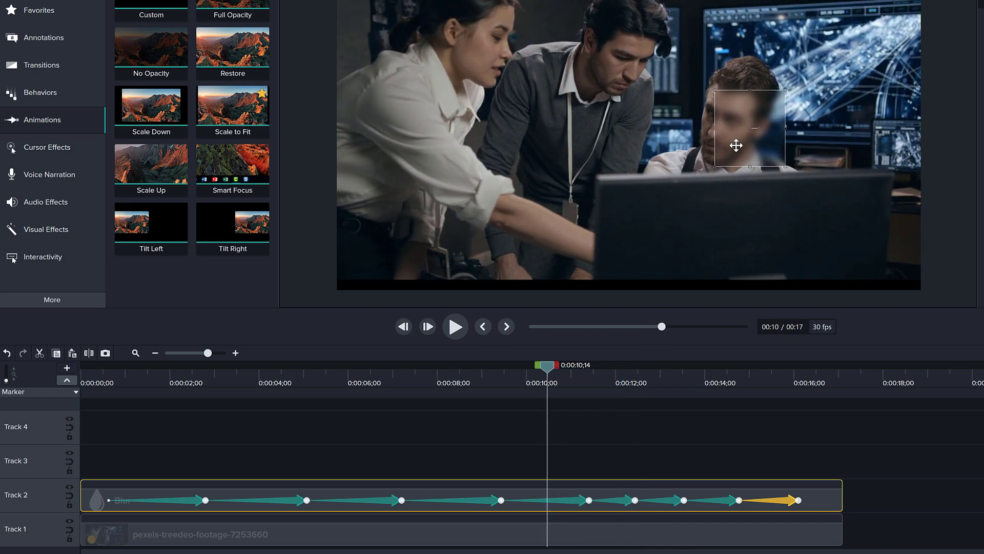
left_click_drag(736, 146, 715, 147)
left_click_drag(545, 371, 460, 370)
left_click_drag(736, 177, 727, 174)
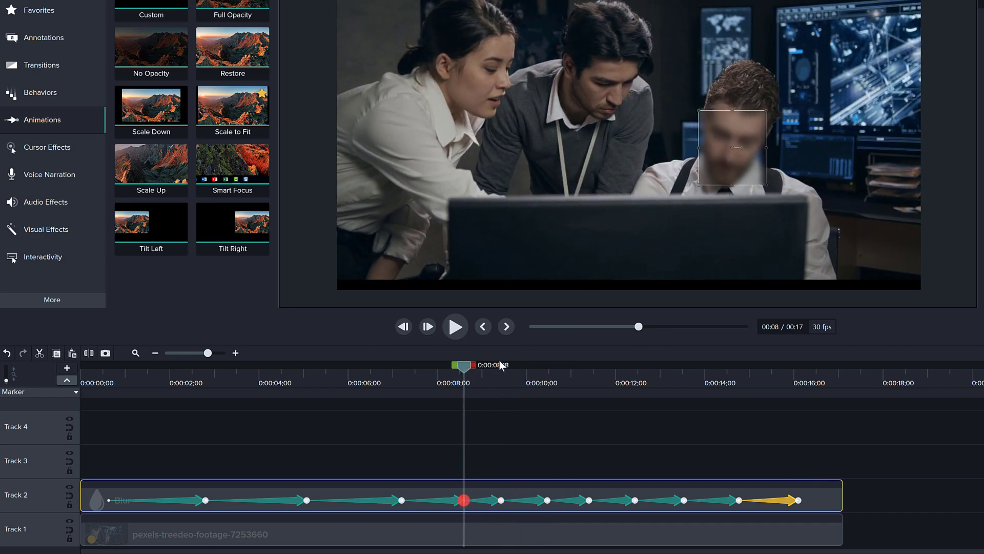
Realign the blur at about six, four and two seconds, and make it slightly shorter.
left_click_drag(463, 367, 354, 375)
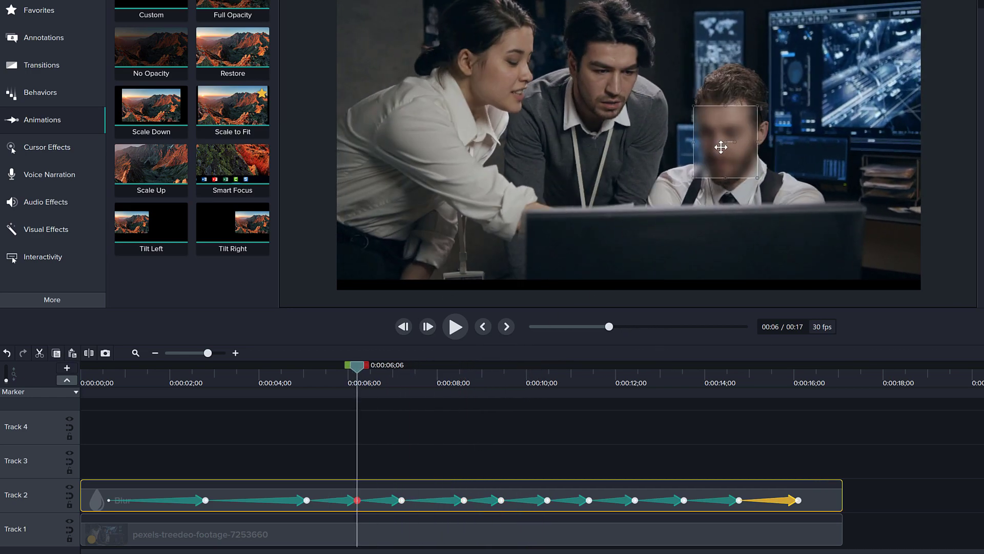
left_click_drag(725, 142, 708, 145)
left_click_drag(358, 368, 257, 369)
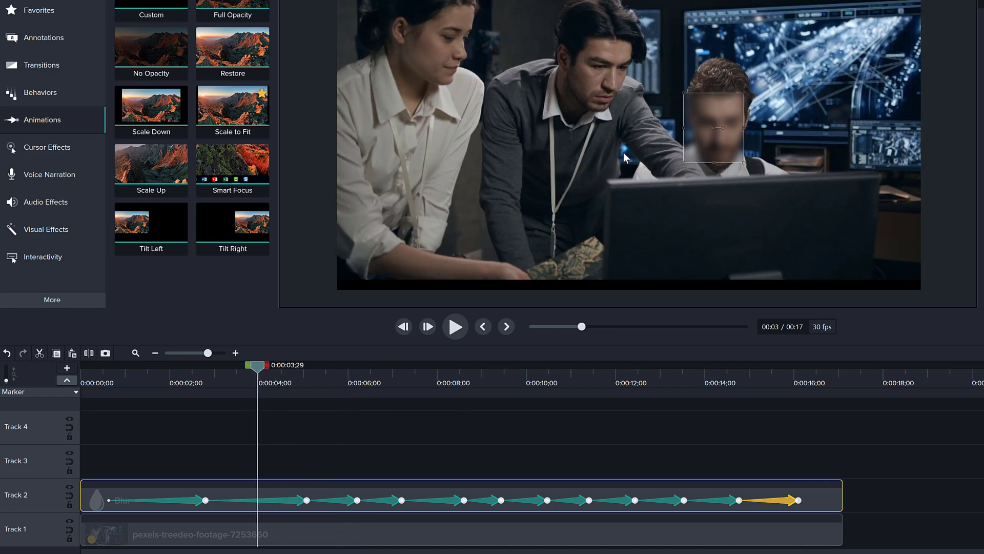
left_click_drag(711, 140, 699, 139)
left_click_drag(258, 368, 161, 384)
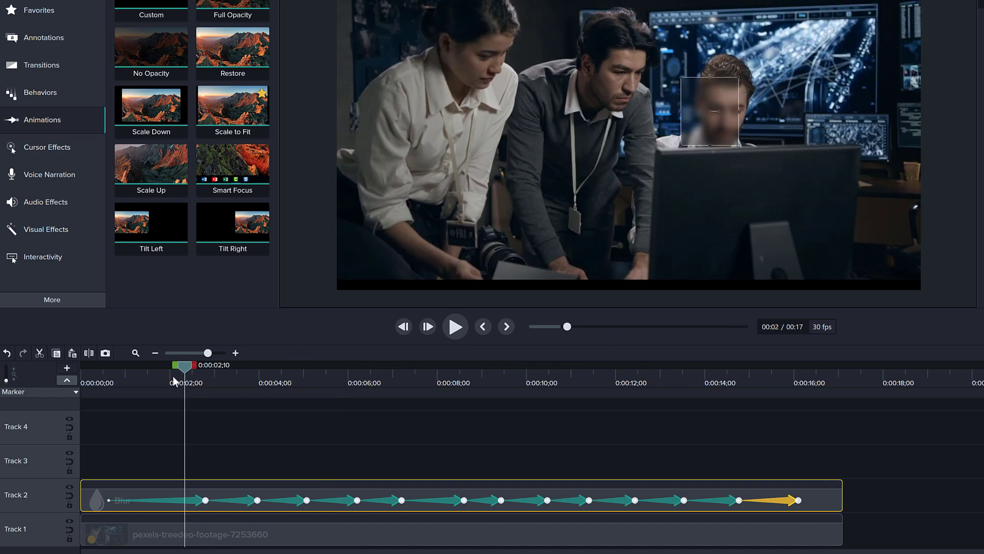
left_click_drag(701, 138, 697, 142)
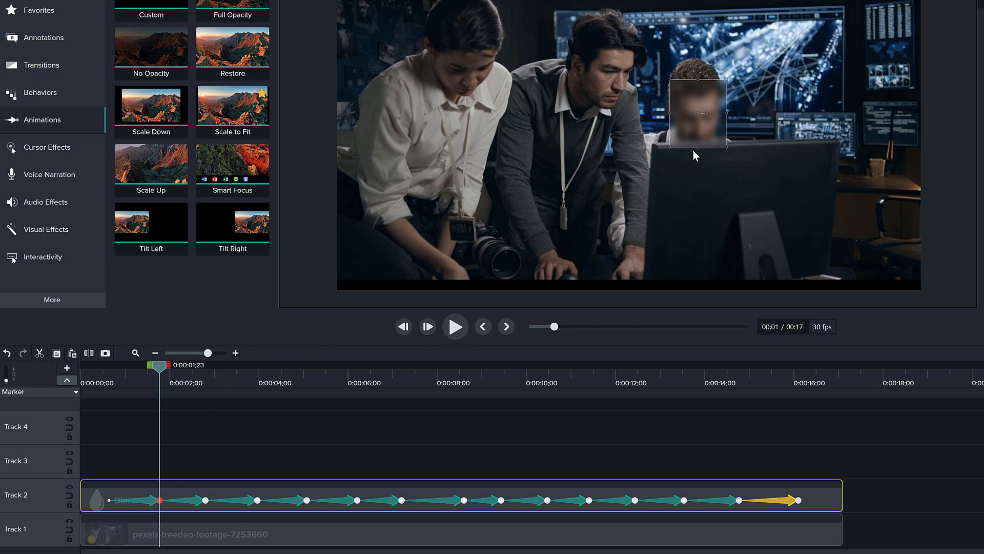
left_click_drag(698, 148, 698, 146)
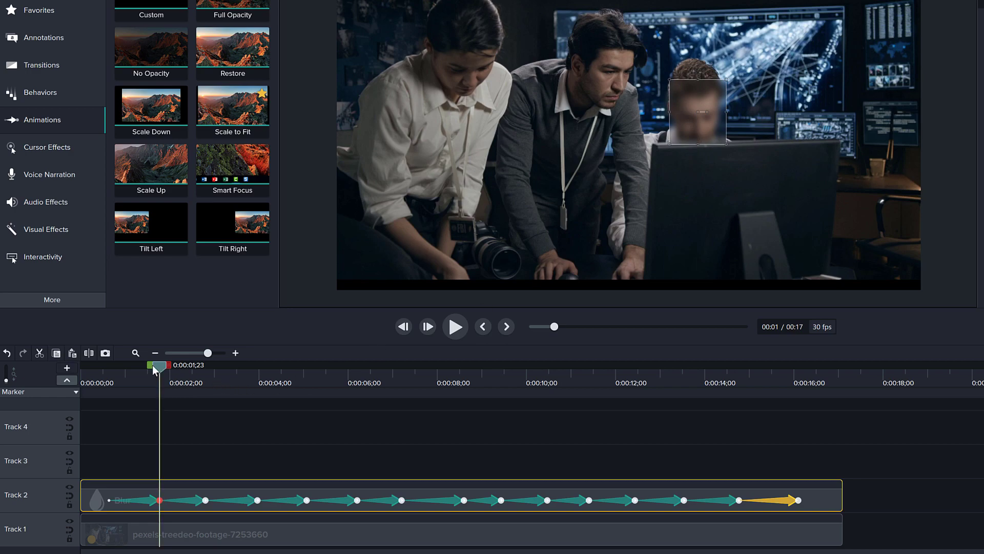
left_click_drag(165, 367, 94, 370)
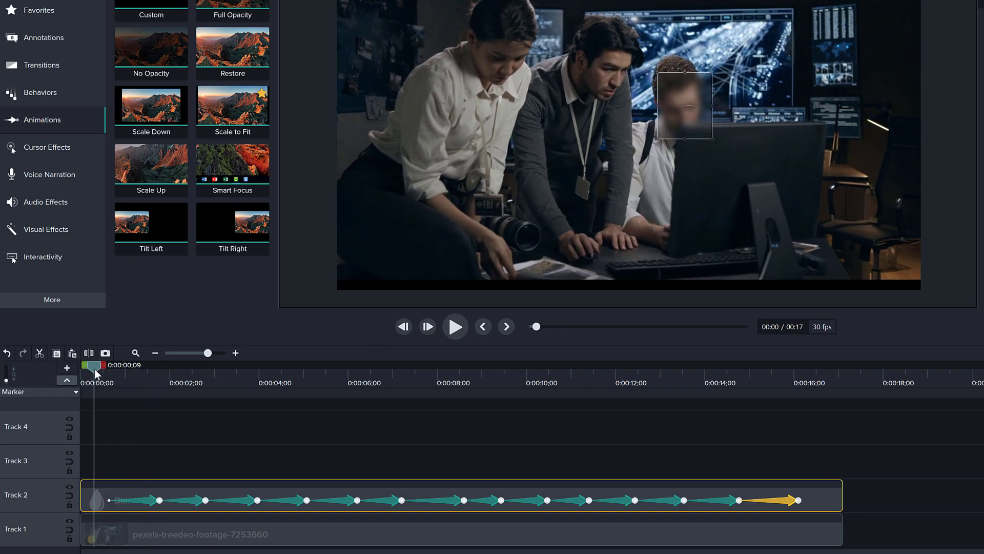
Play the clip to confirm the blur tracks the man's face, then stop playback.
left_click(454, 326)
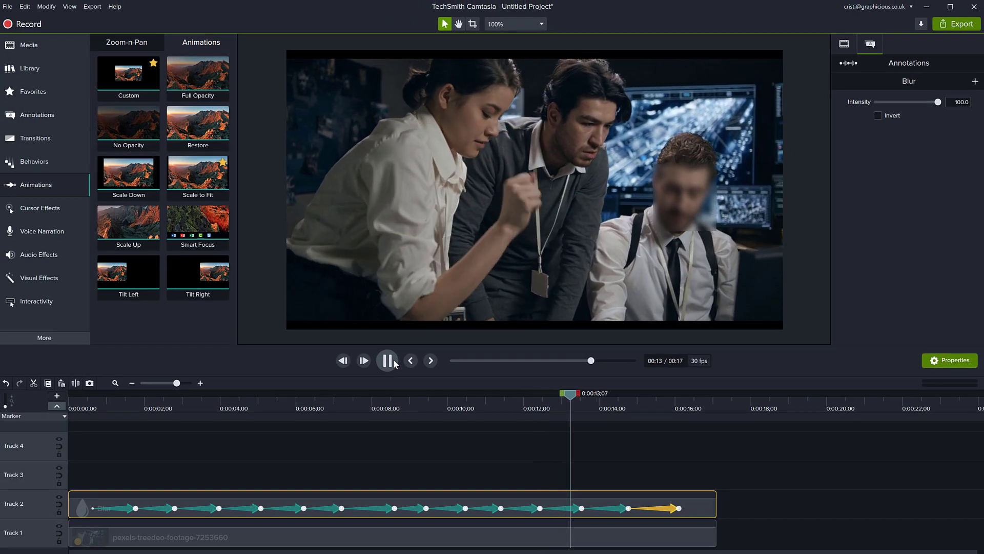
left_click(403, 365)
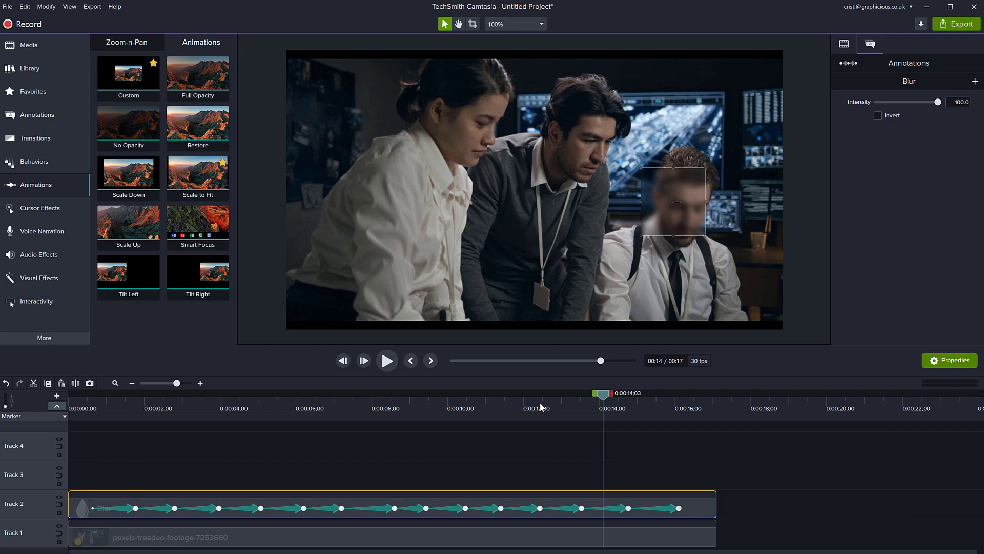
From the clip start, paste blur copies onto Tracks 3 and 4, previewing the stacked blur.
left_click_drag(439, 402, 60, 408)
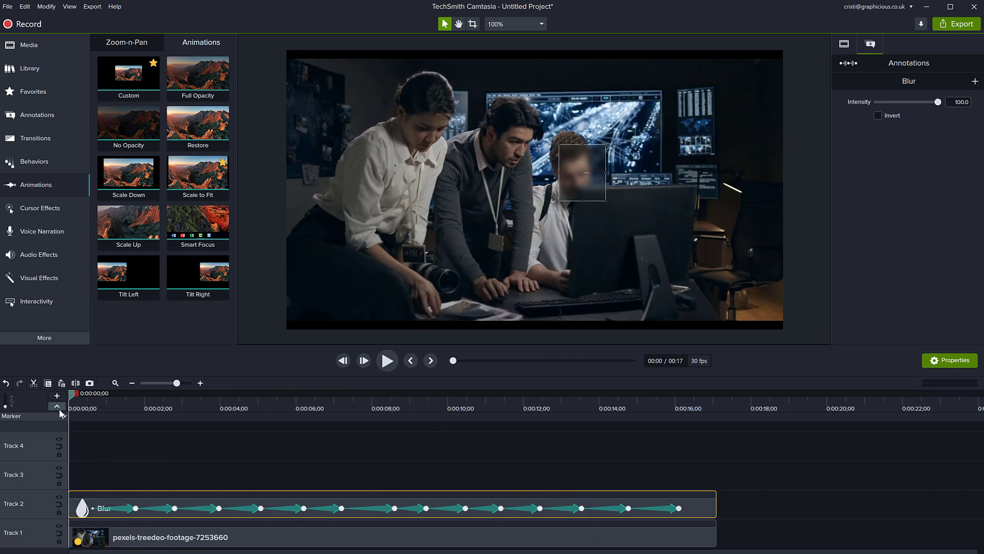
key("ctrl+v")
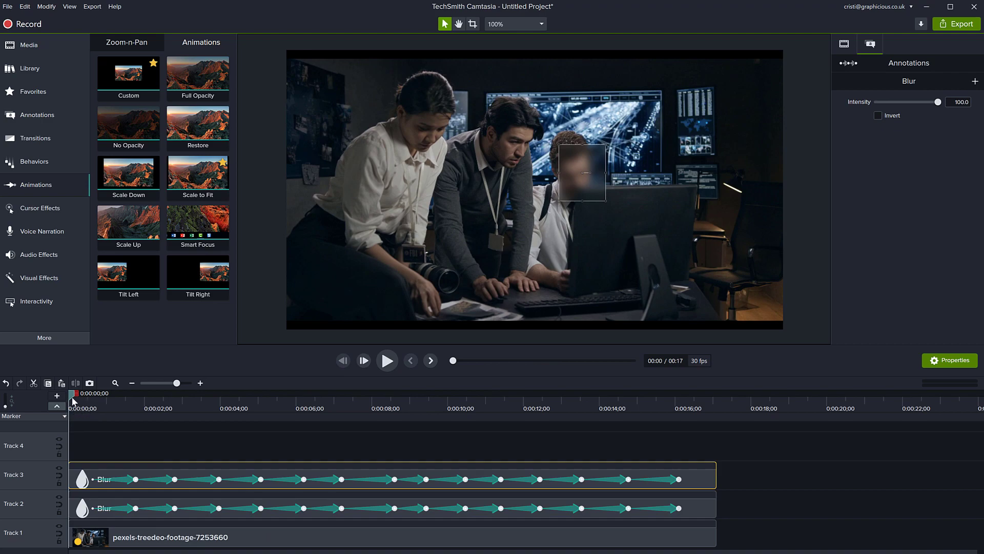
mouse_move(74, 401)
left_mouse_down()
mouse_move(171, 402)
mouse_move(68, 407)
left_mouse_up()
key("ctrl+v")
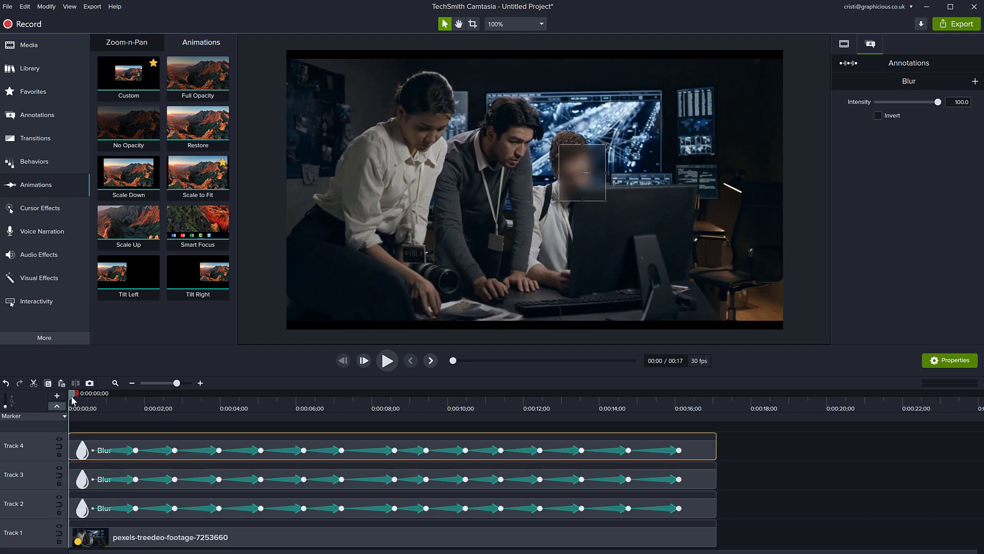
left_click_drag(69, 400, 292, 409)
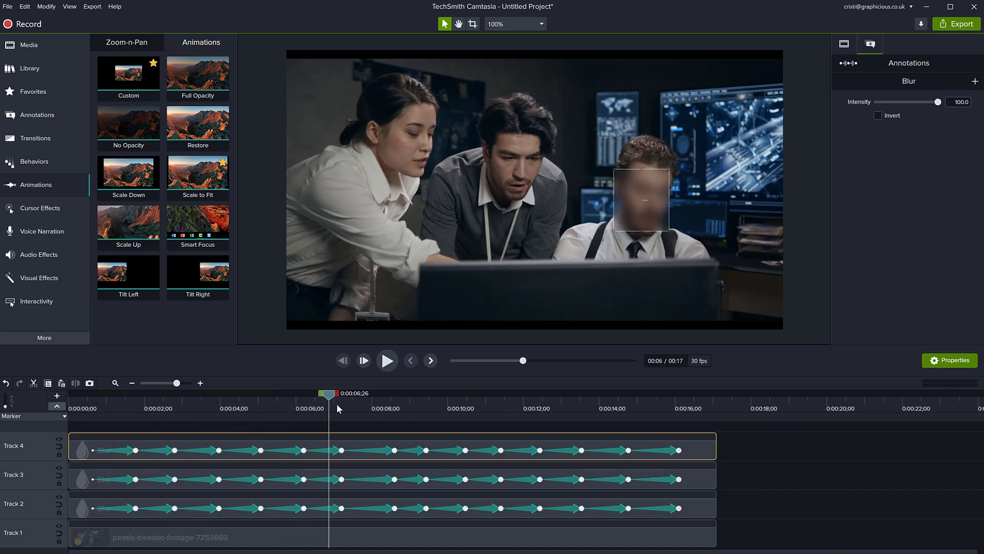
mouse_move(292, 408)
left_mouse_down()
mouse_move(539, 419)
mouse_move(377, 431)
left_mouse_up()
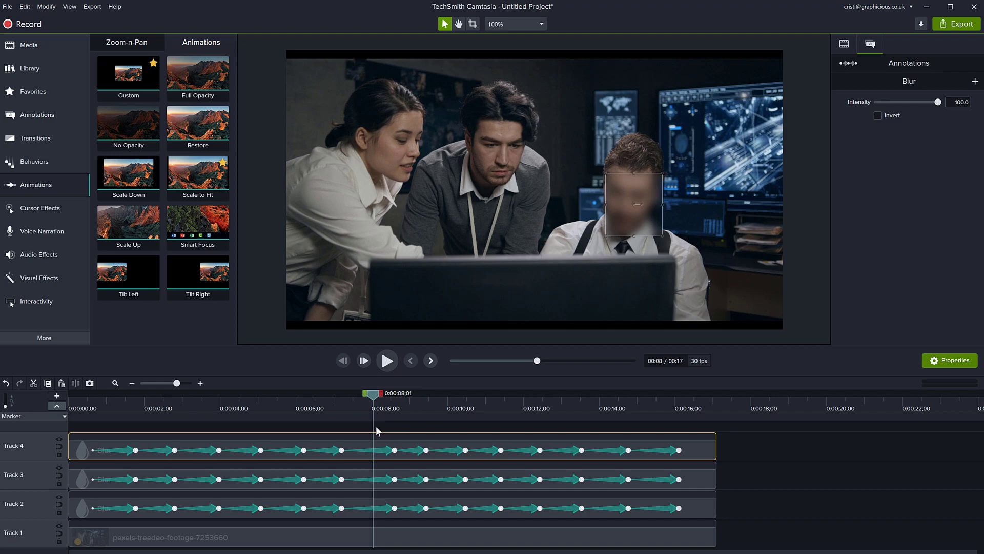
mouse_move(377, 431)
left_mouse_down()
mouse_move(197, 438)
mouse_move(519, 451)
mouse_move(366, 463)
left_mouse_up()
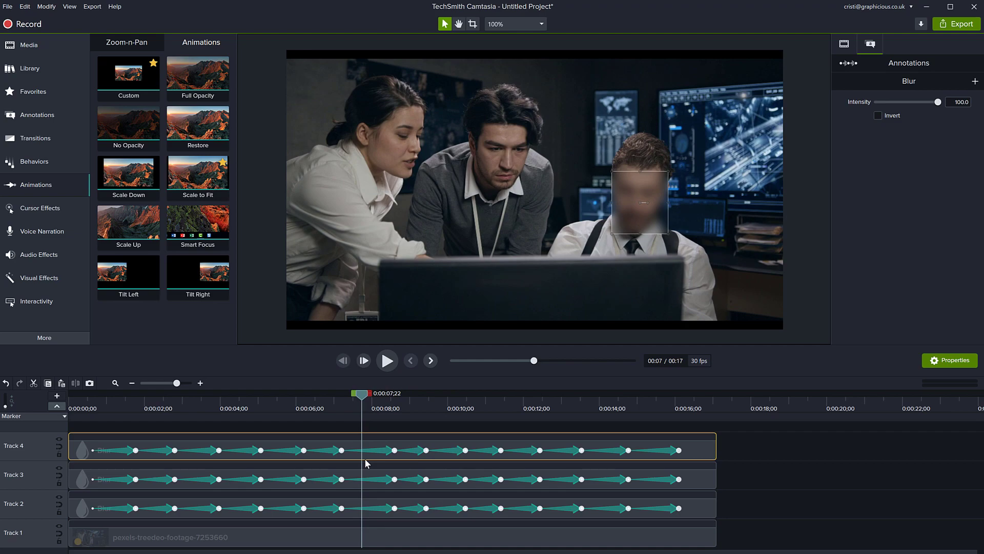